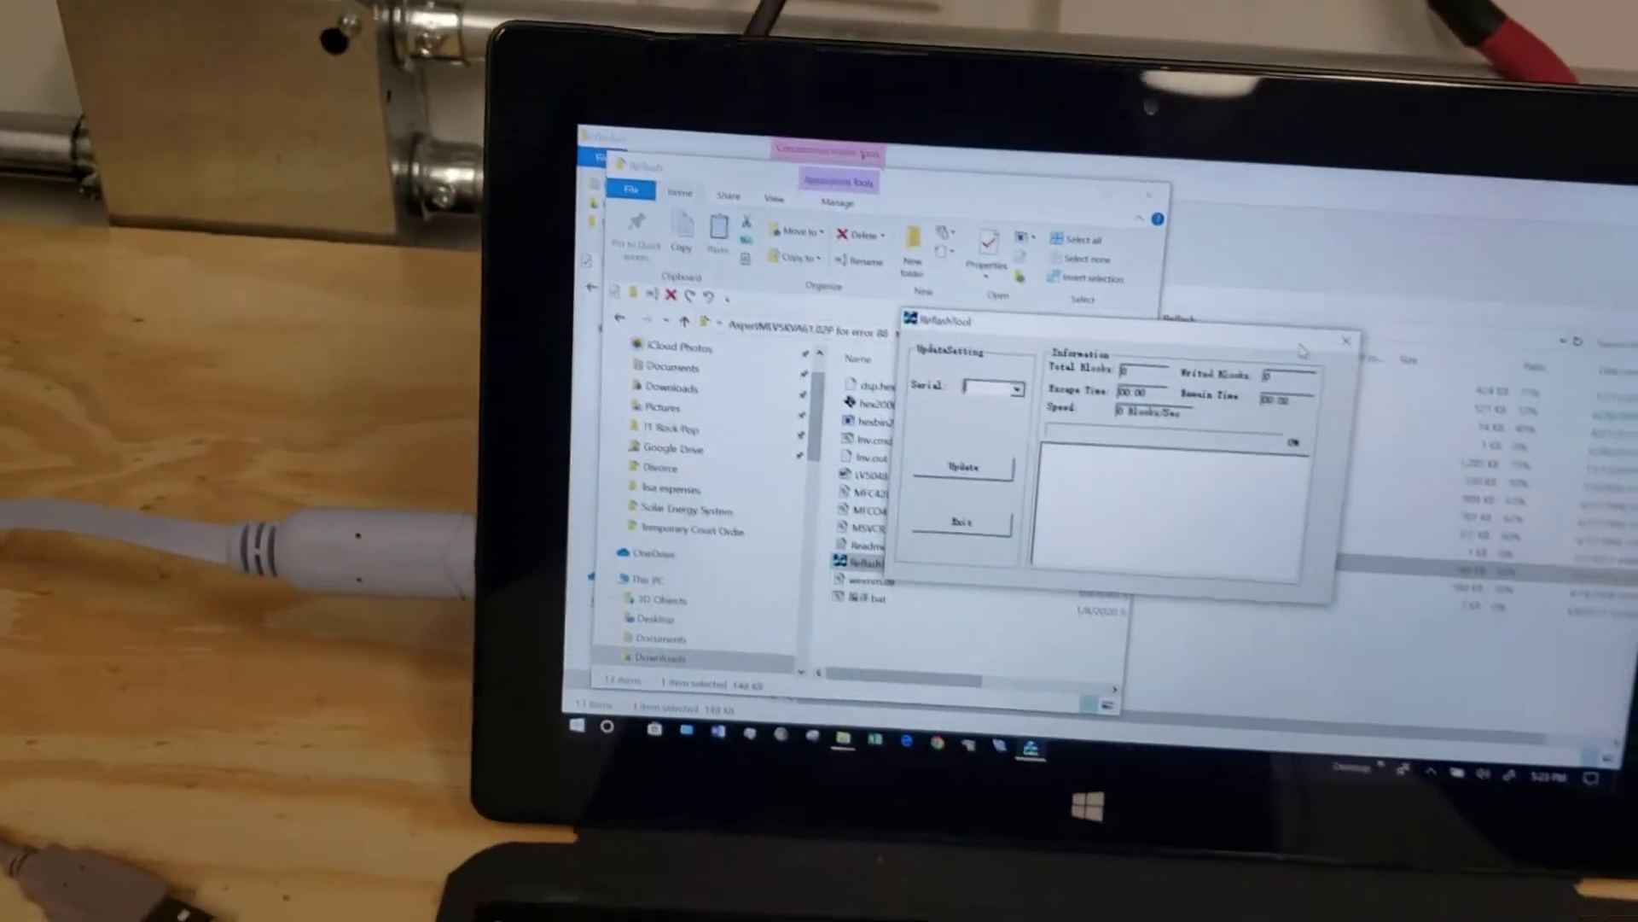
pyautogui.click(1062, 382)
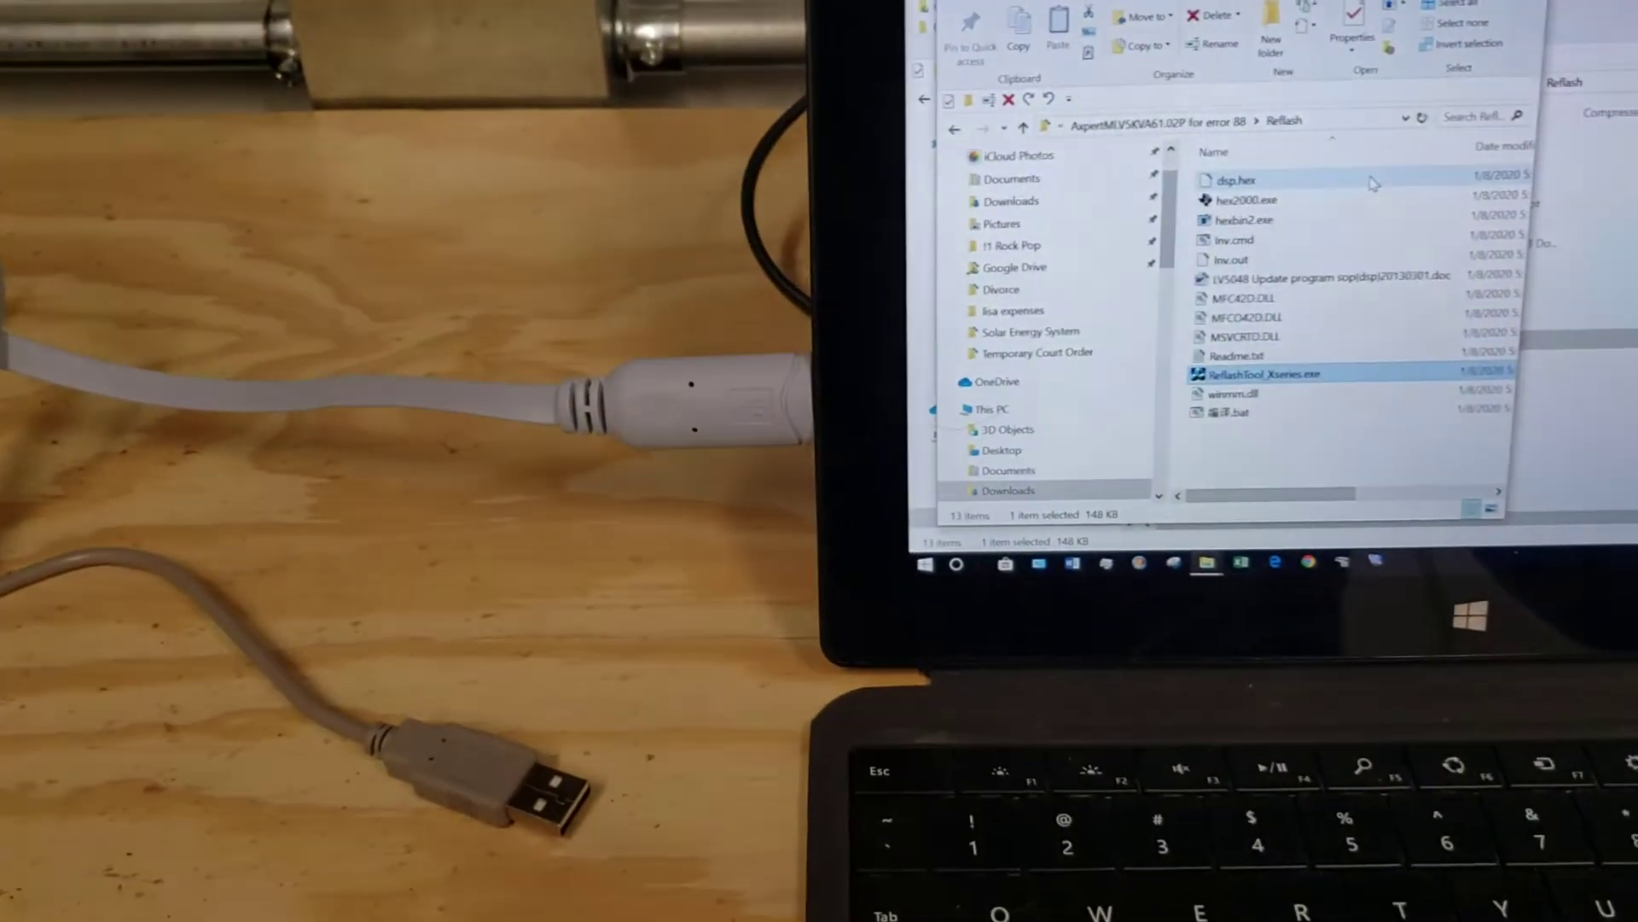
pyautogui.doubleClick(1232, 380)
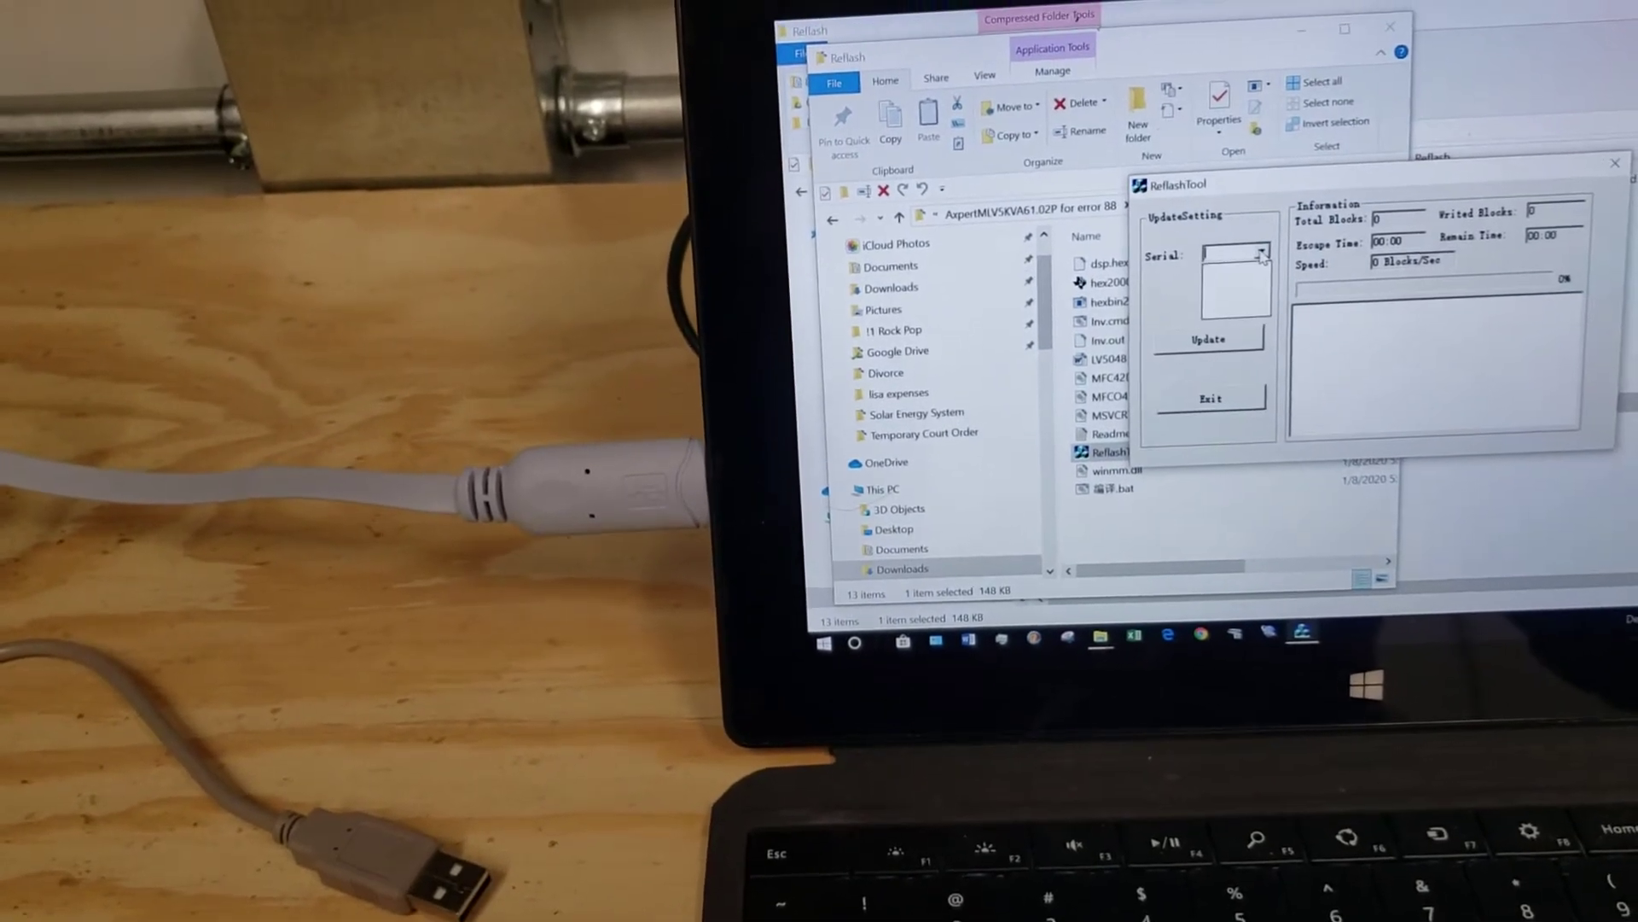
pyautogui.click(1262, 255)
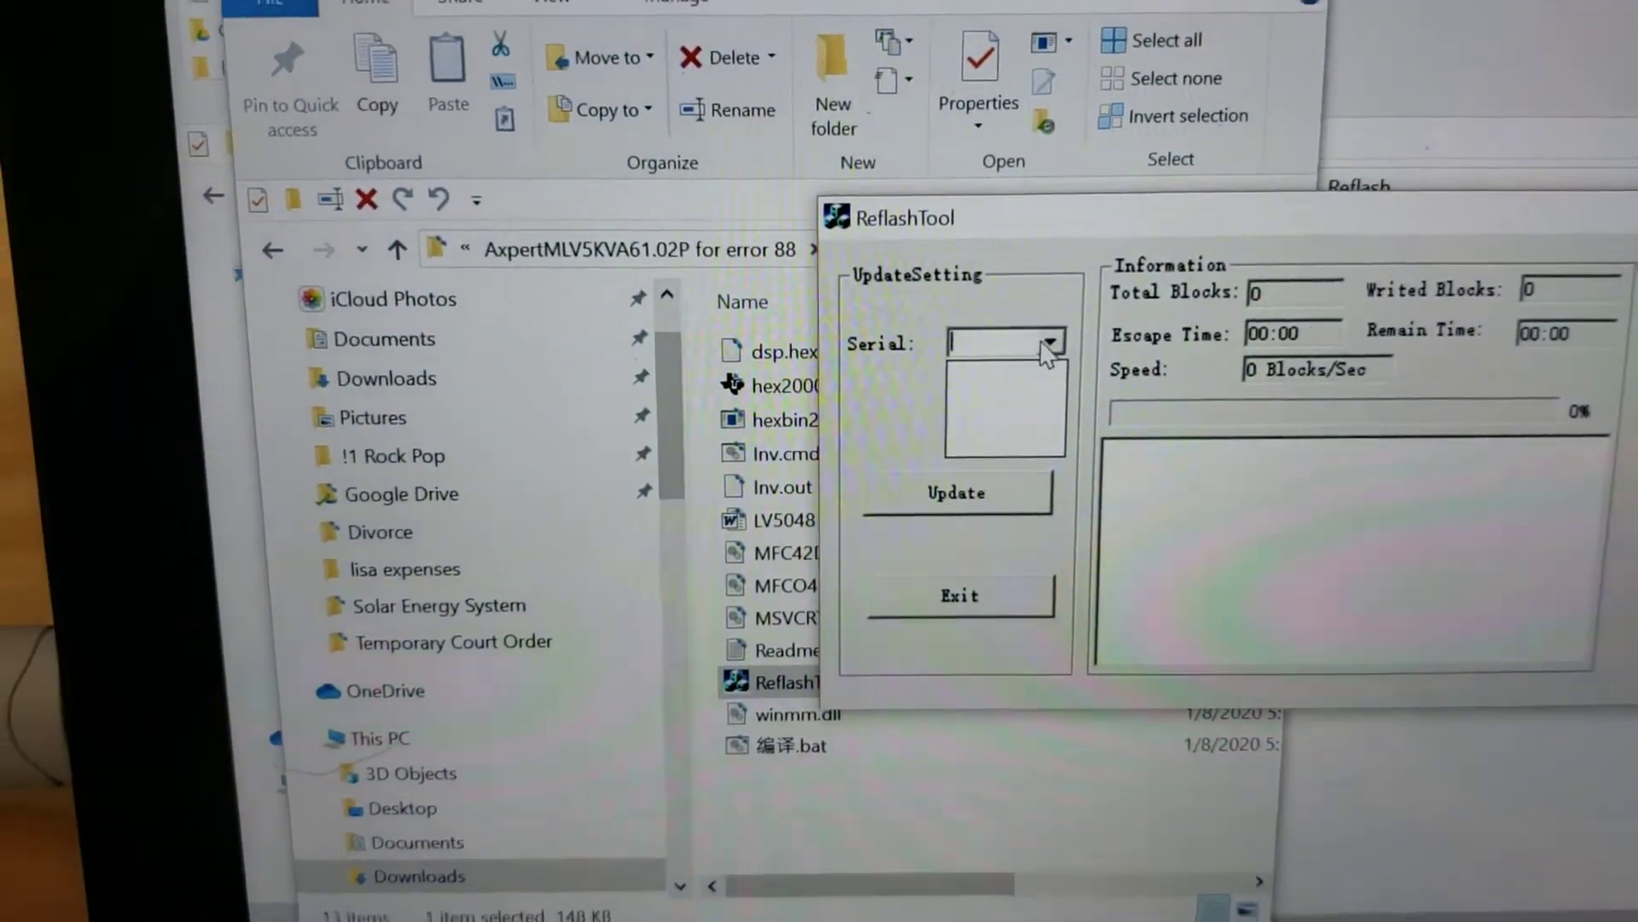
pyautogui.click(1007, 346)
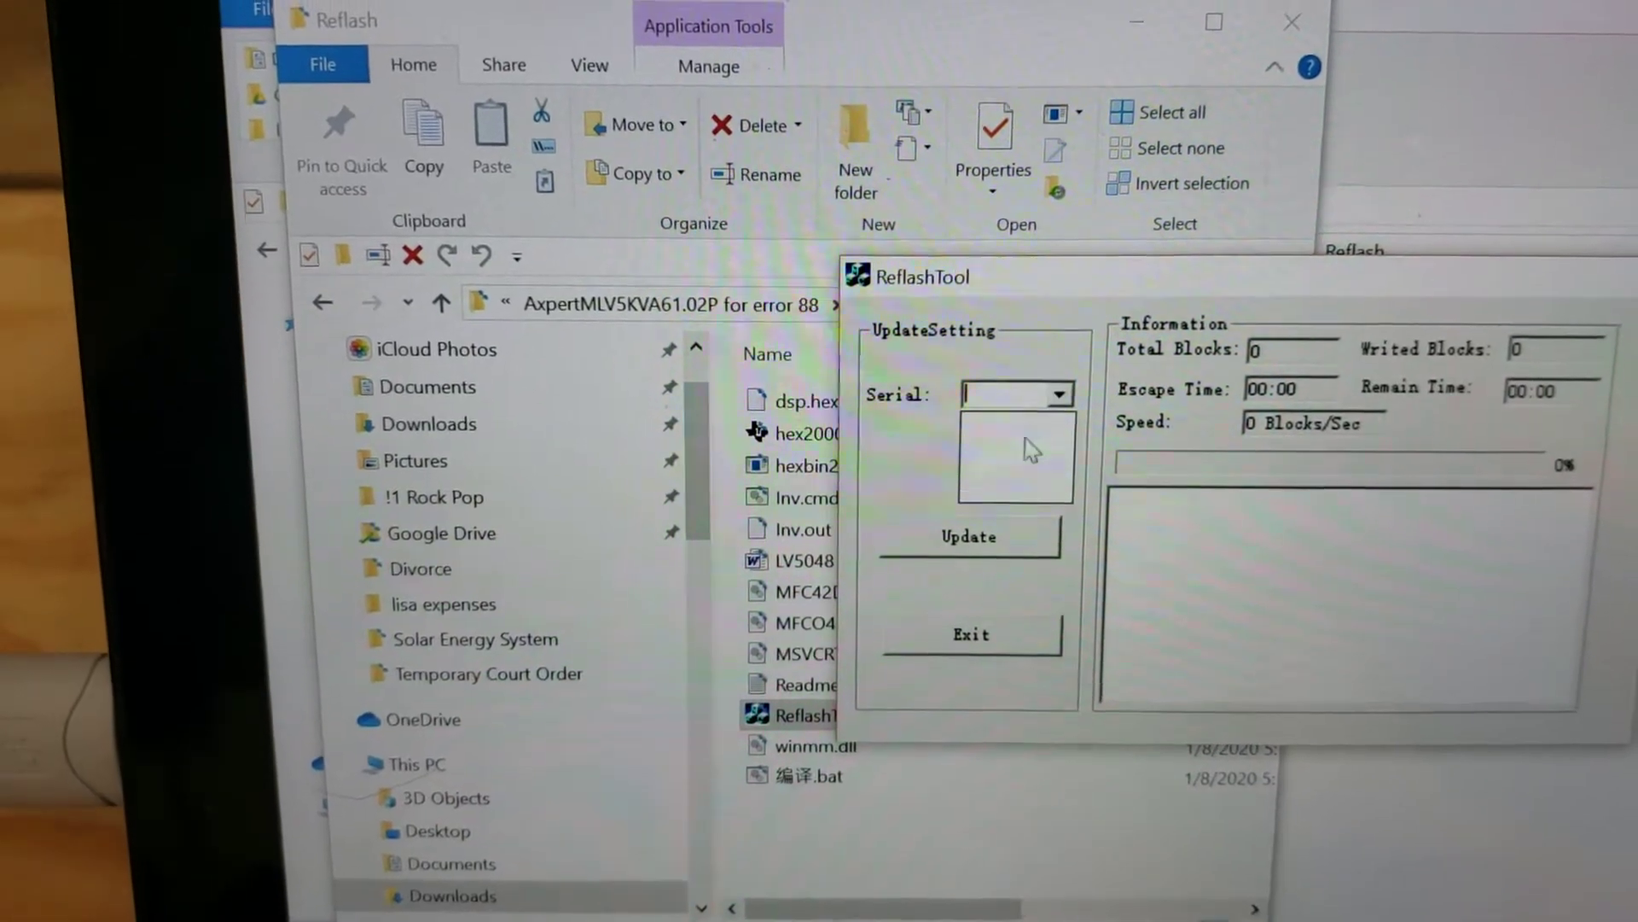
pyautogui.click(1028, 419)
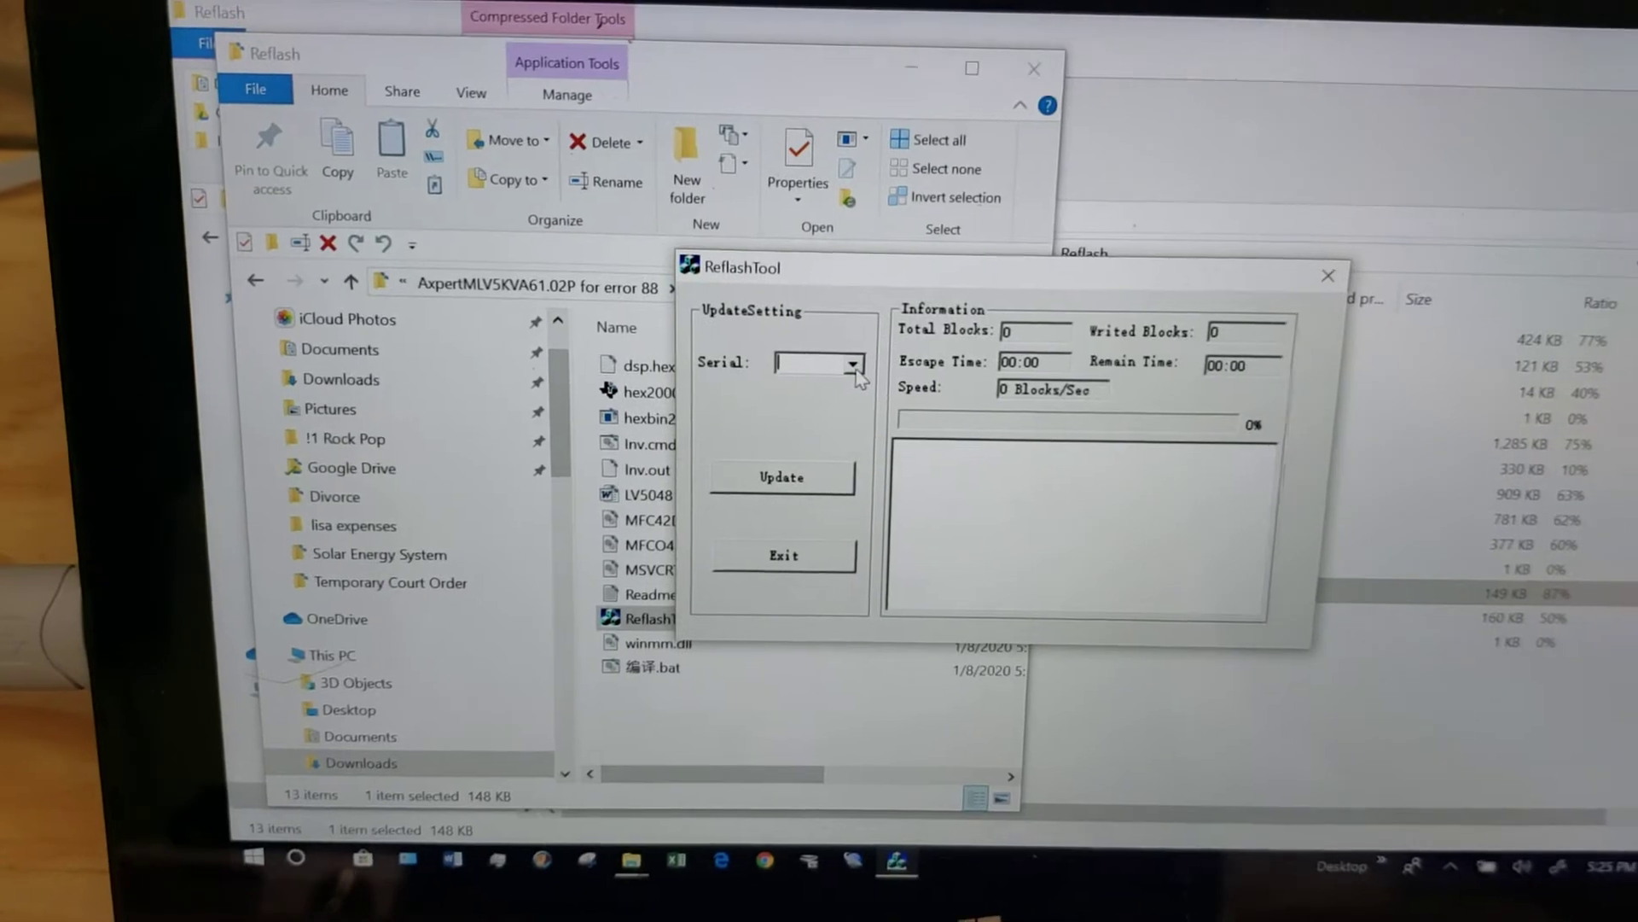
pyautogui.click(906, 353)
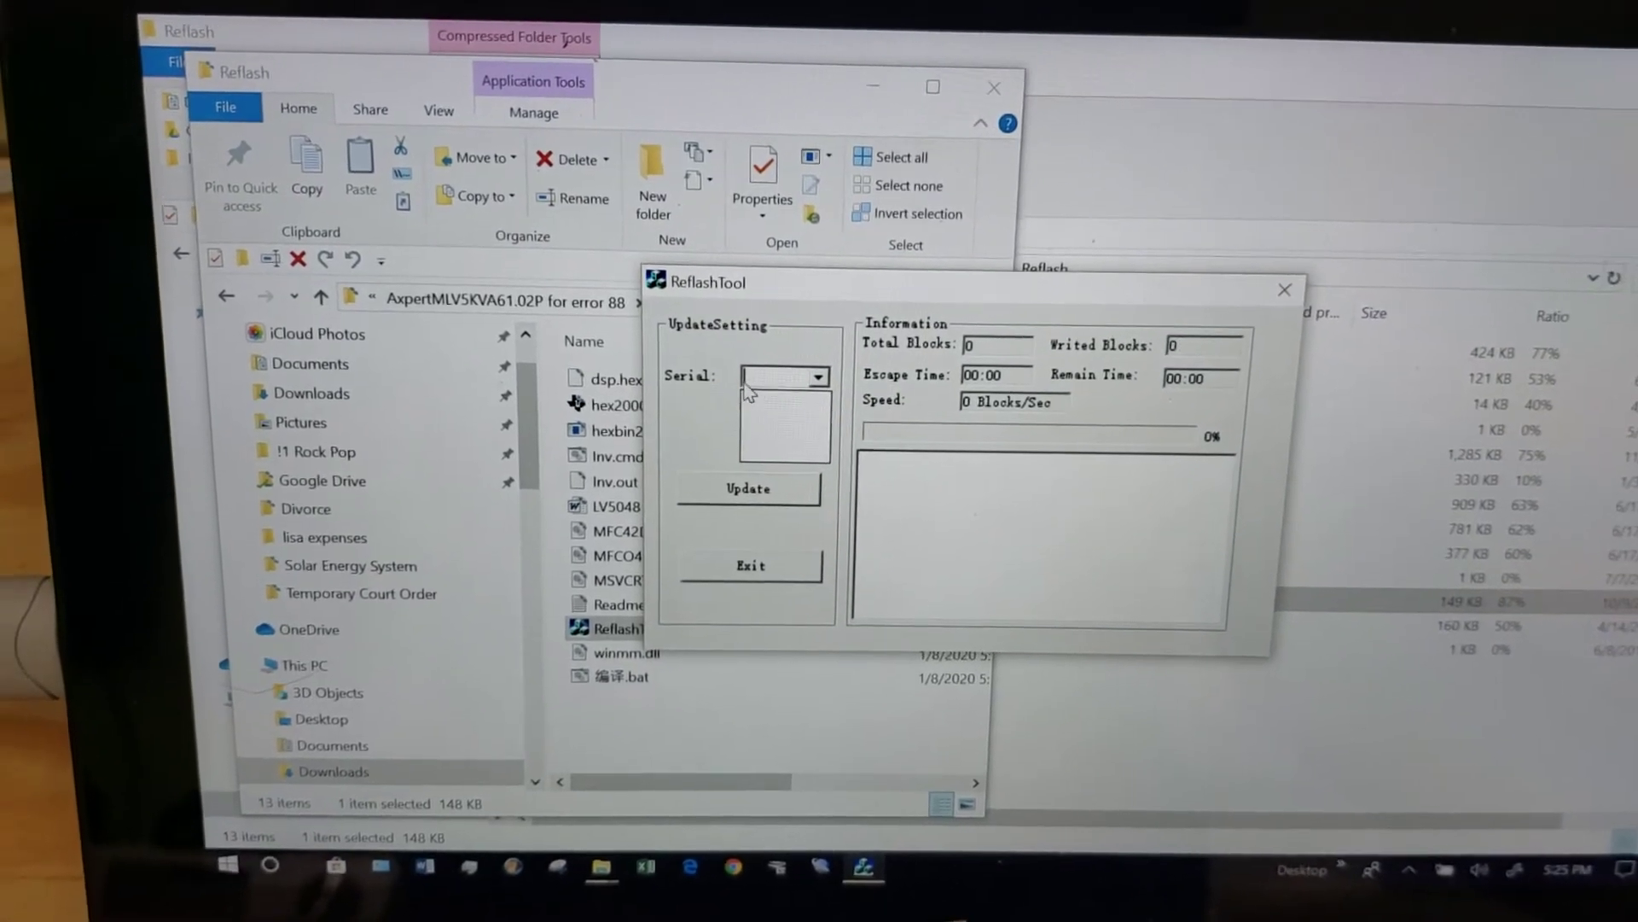
pyautogui.click(783, 372)
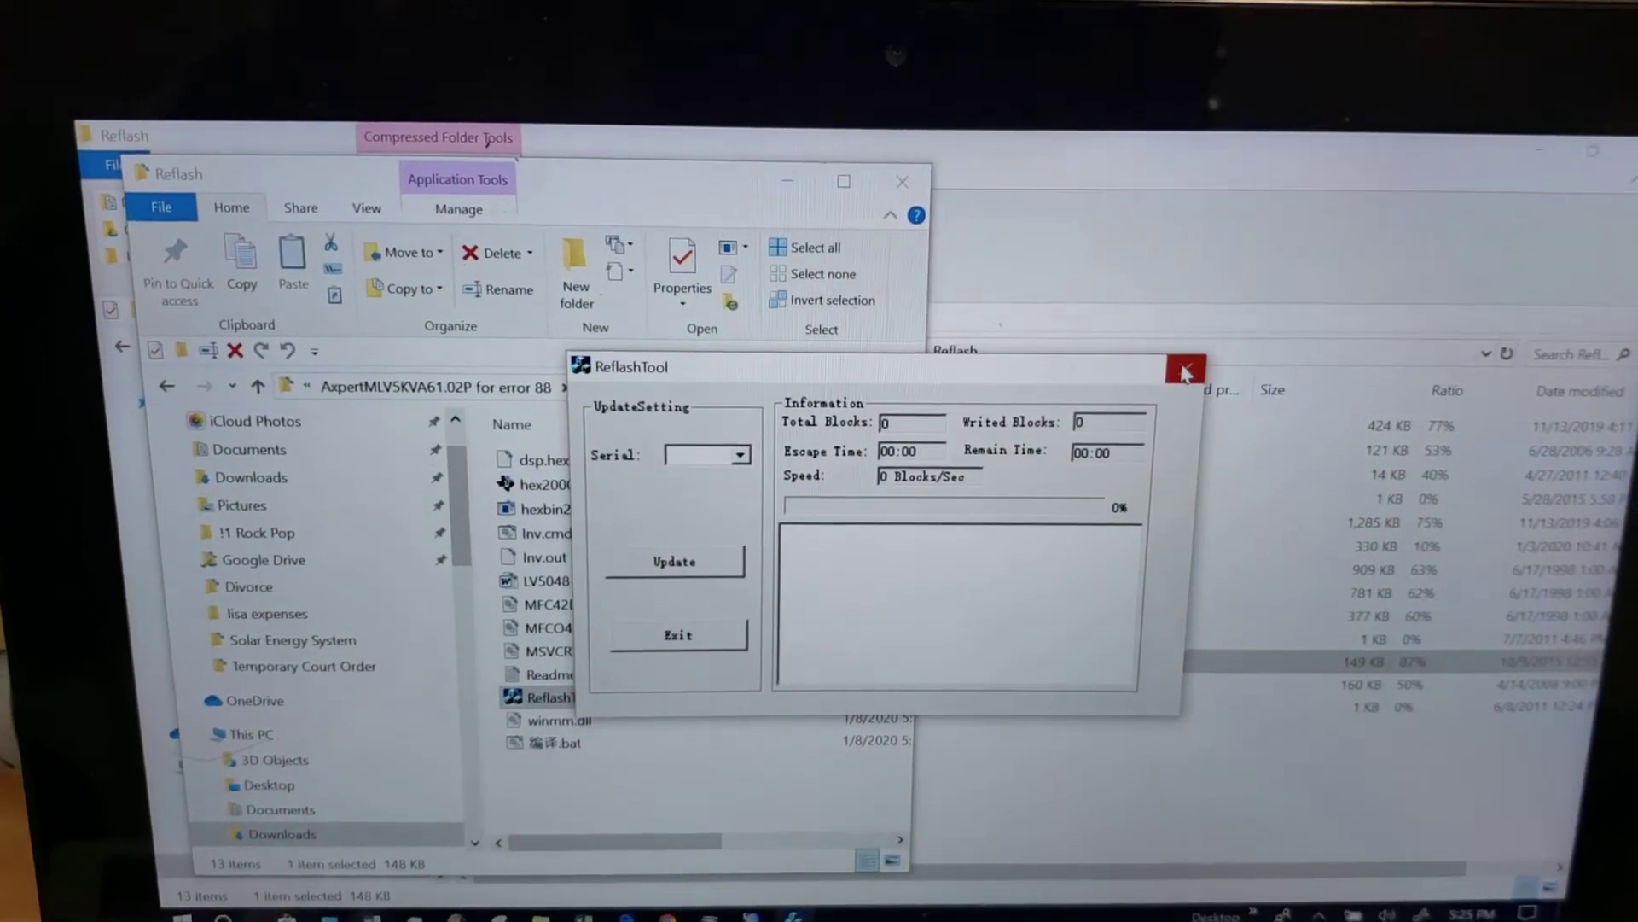
pyautogui.click(1188, 361)
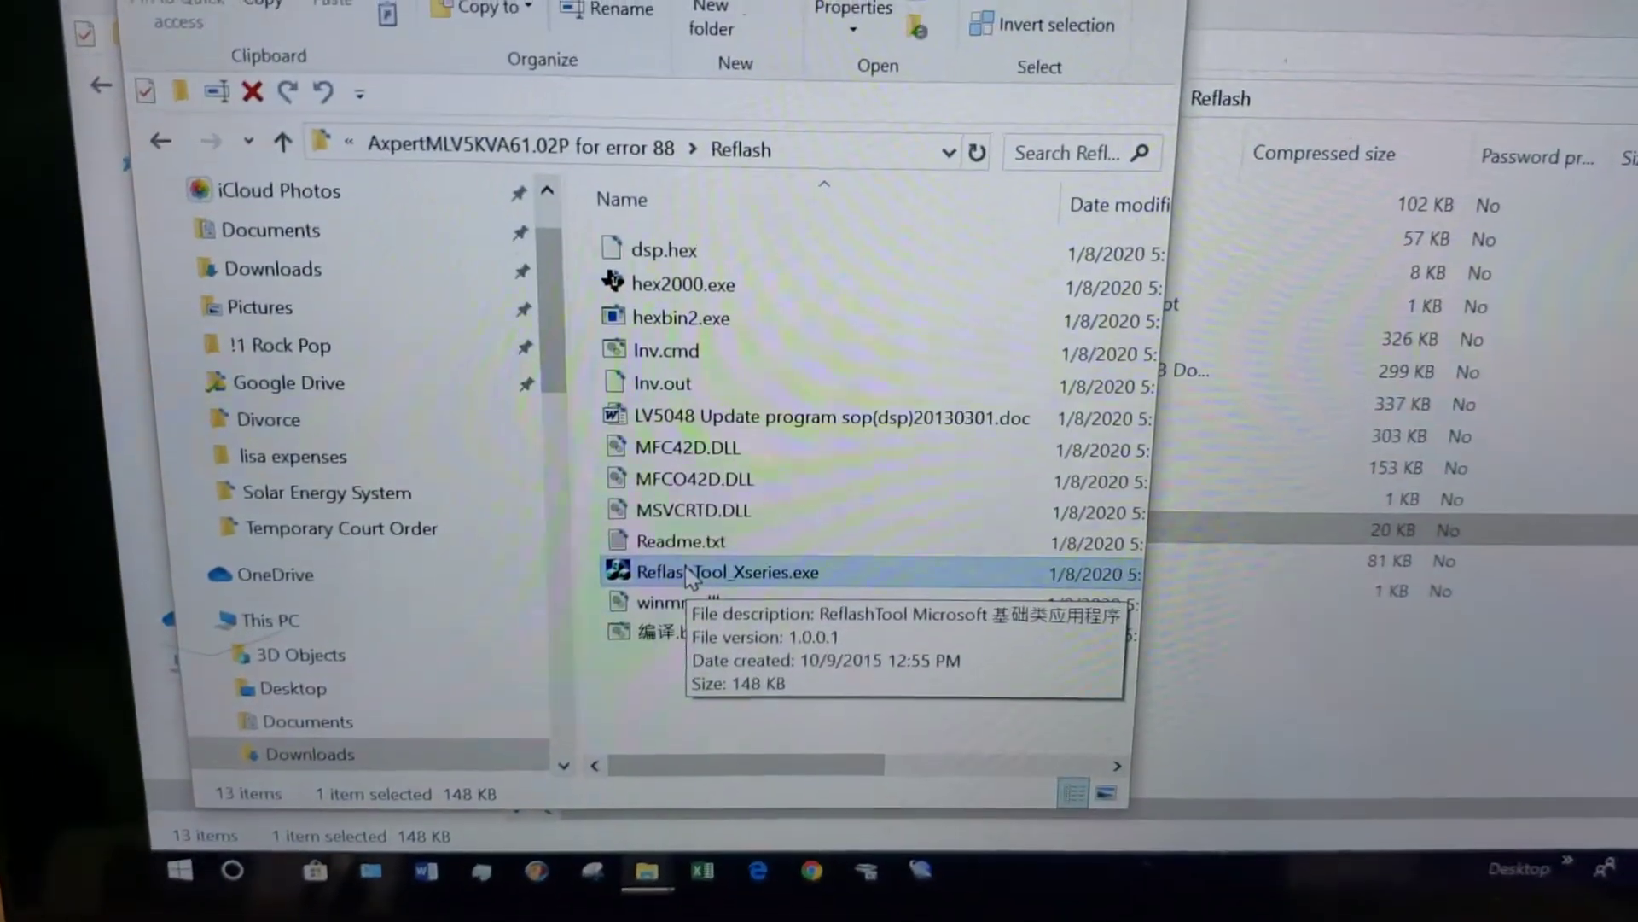
pyautogui.doubleClick(688, 576)
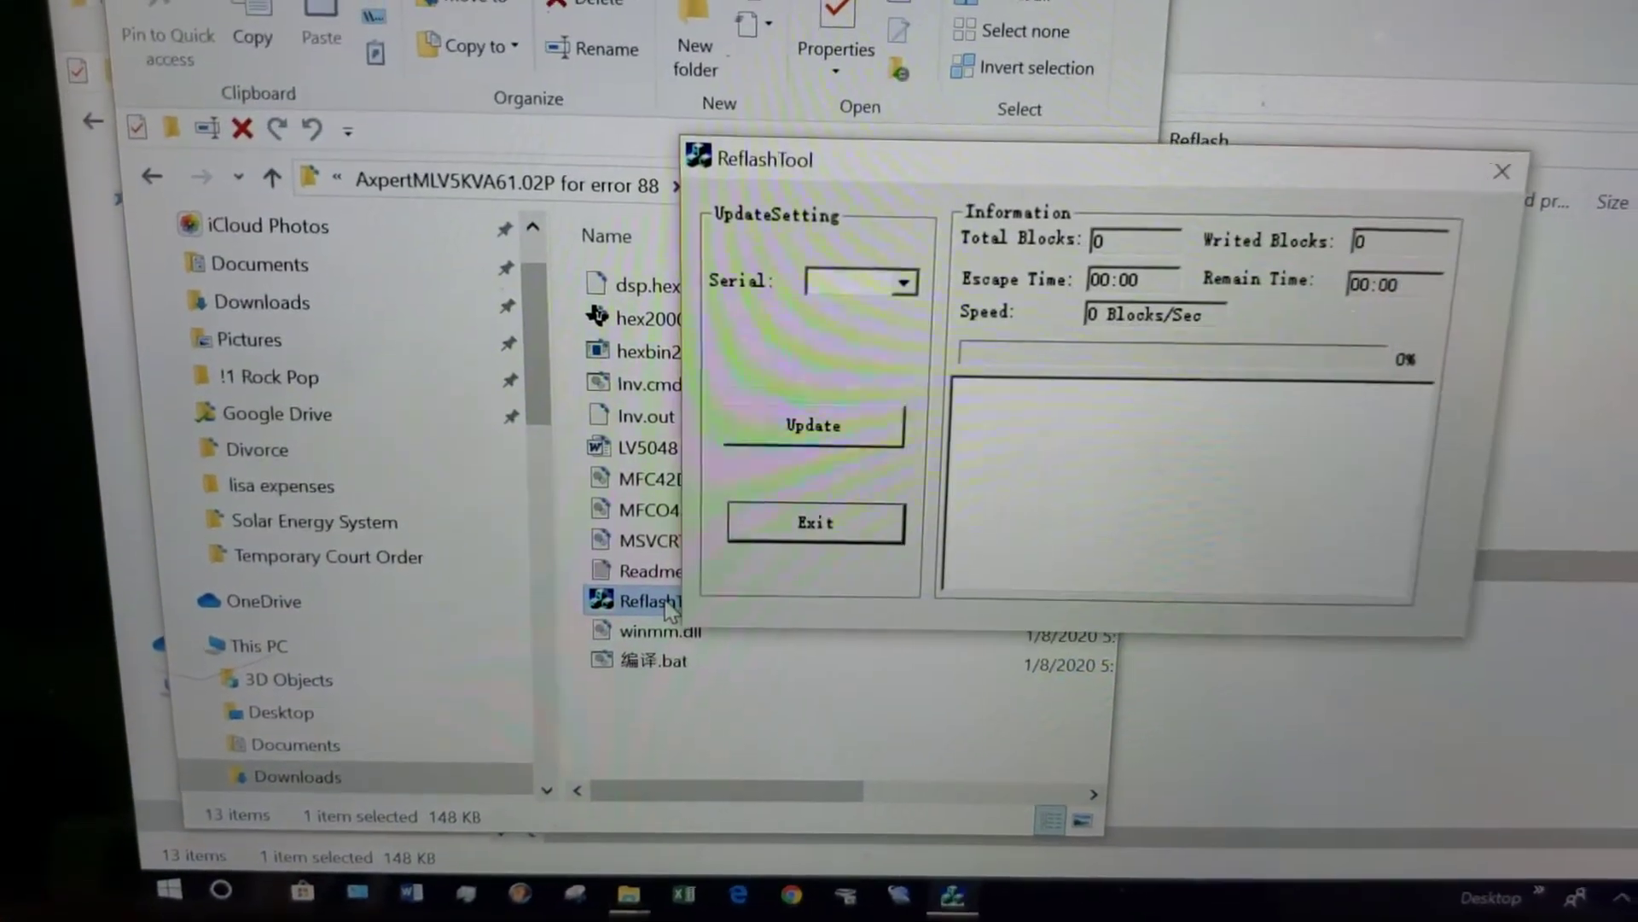